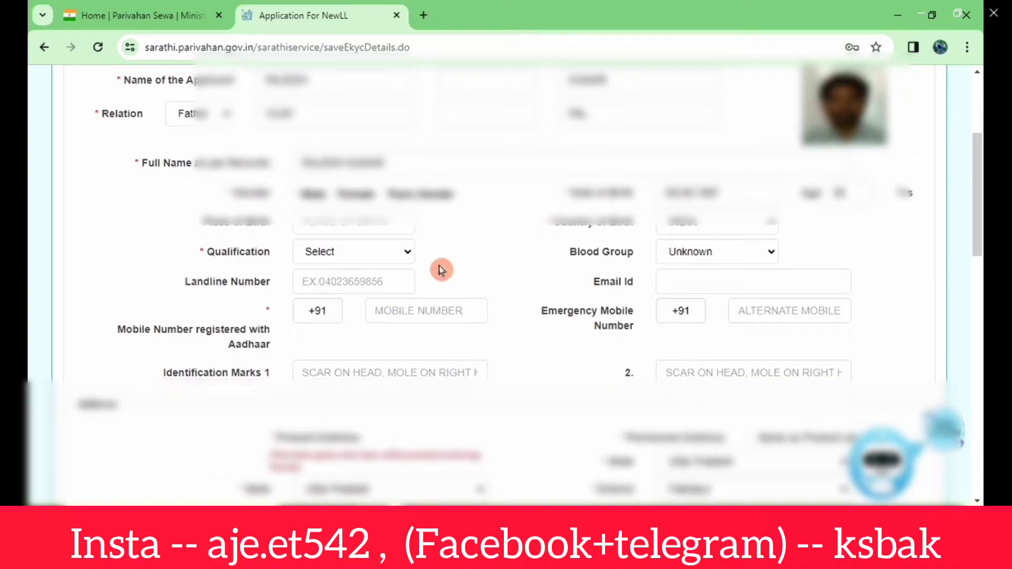
Review the present address fields for tehsil, village or town, and duration of stay in years and months.
scroll(206, 181, "down", 6)
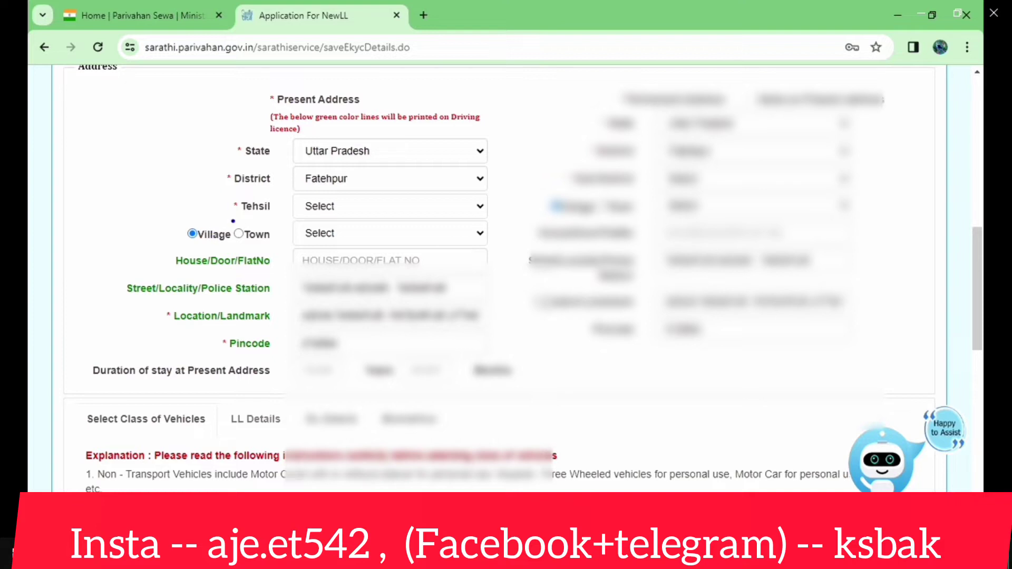
left_click_drag(233, 217, 262, 216)
left_click_drag(335, 214, 358, 182)
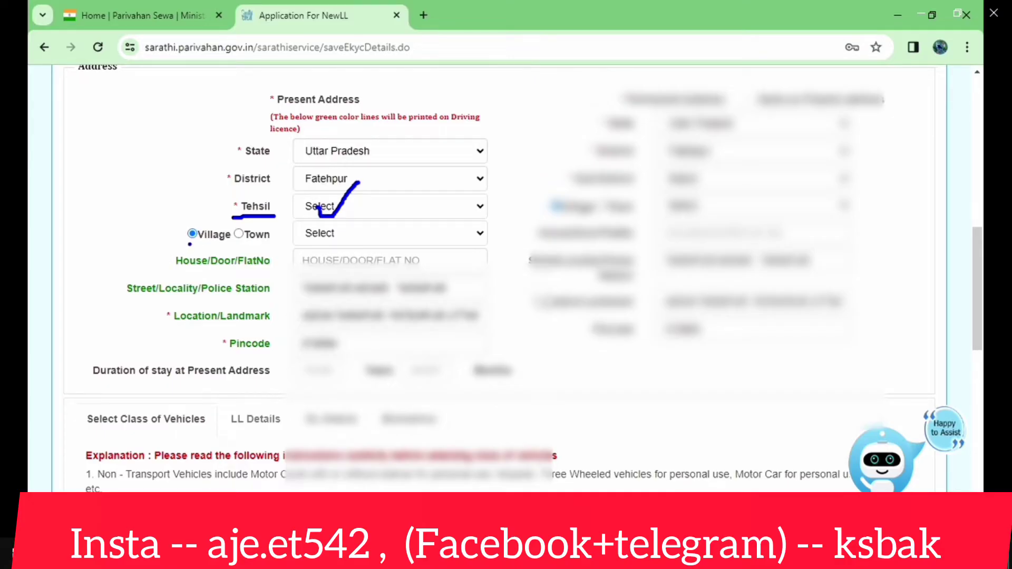
left_click_drag(190, 244, 207, 244)
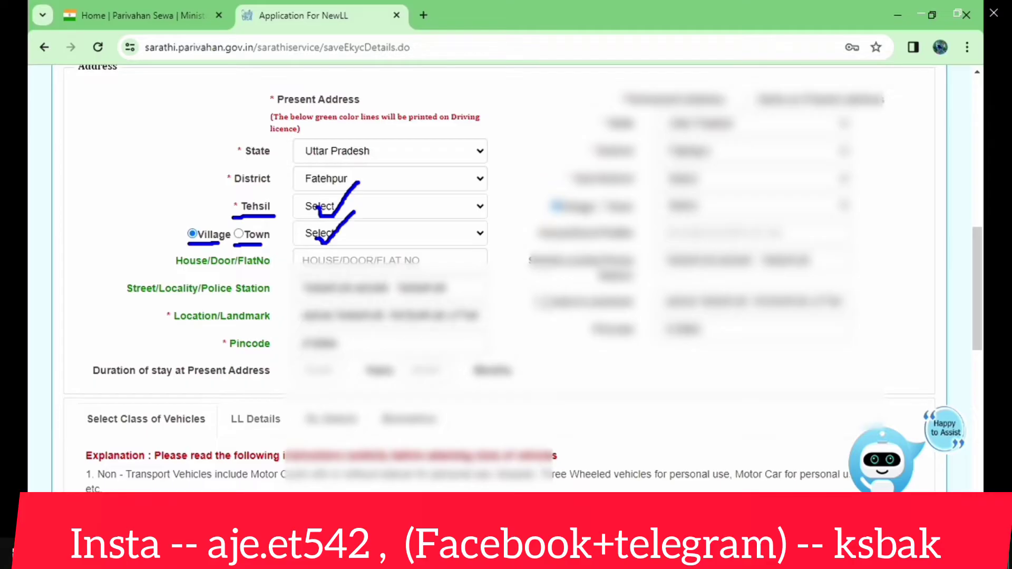
mouse_move(80, 155)
left_mouse_down()
mouse_move(90, 171)
mouse_move(336, 211)
mouse_move(544, 205)
left_mouse_up()
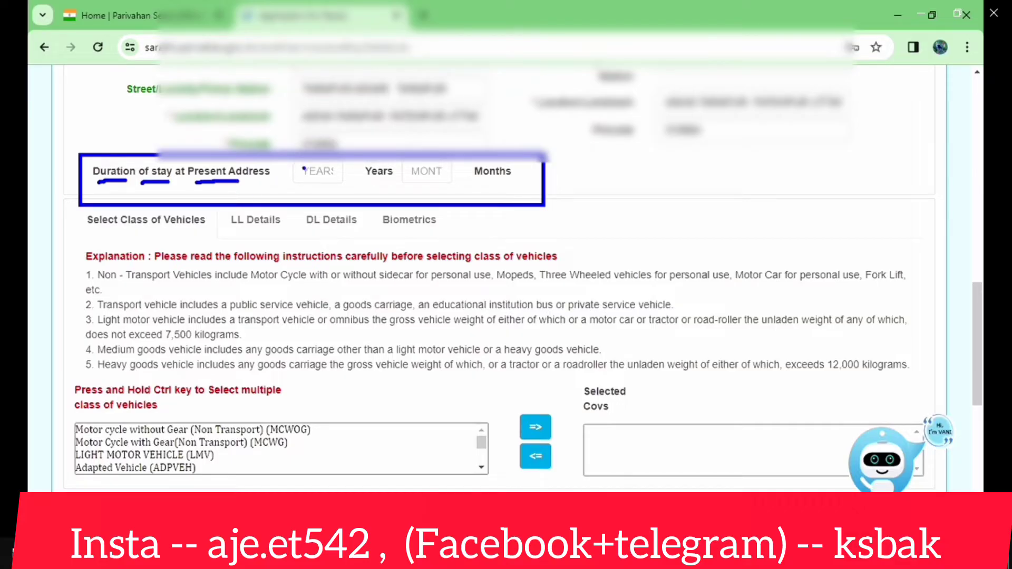
left_click_drag(310, 174, 331, 165)
left_click_drag(423, 181, 438, 163)
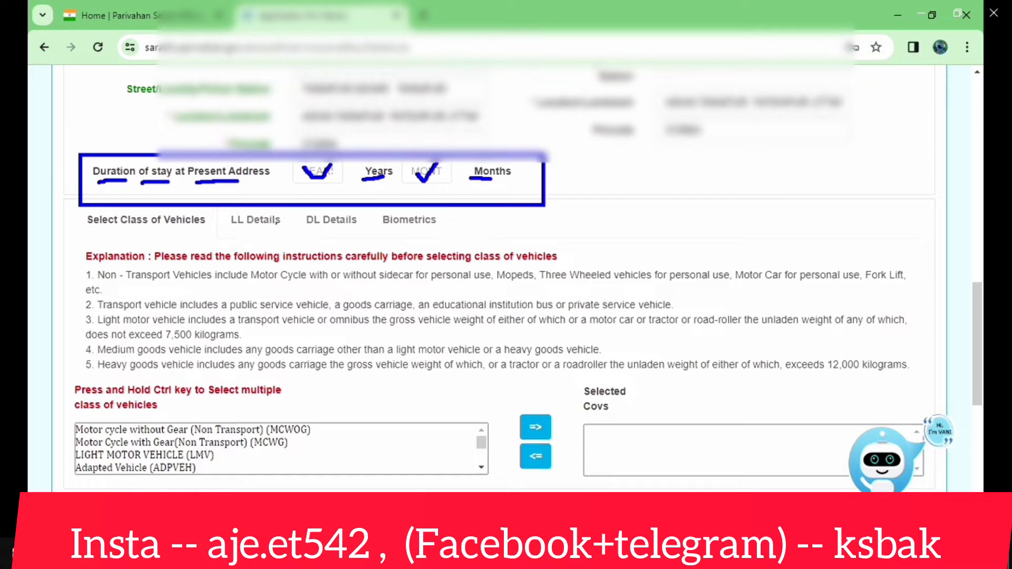
key("Escape")
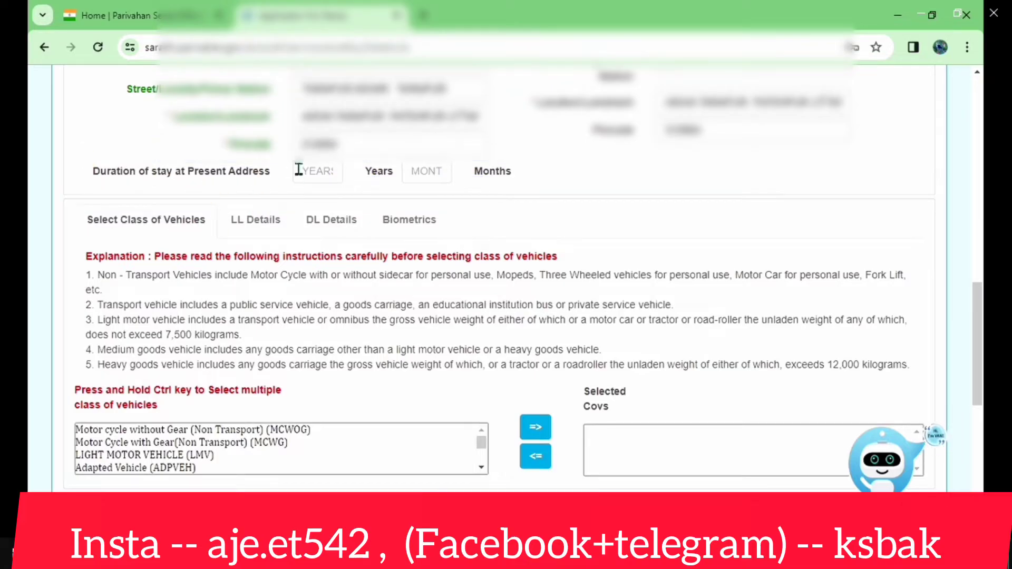
left_click(305, 172)
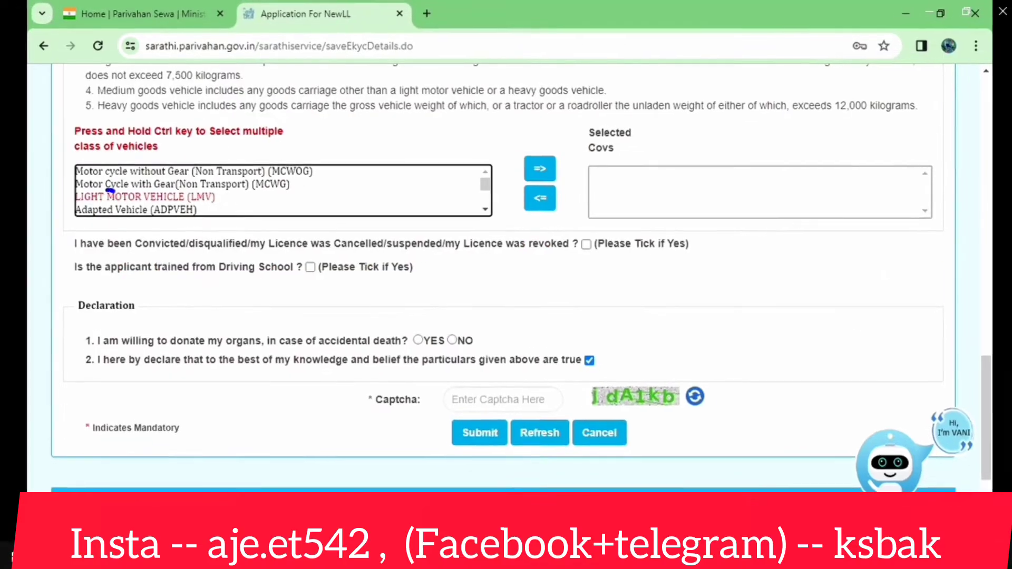
Add Motor Cycle with Gear (Non Transport) (MCWG) and LIGHT MOTOR VEHICLE (LMV) to the selected classes of vehicles.
left_click_drag(107, 191, 131, 193)
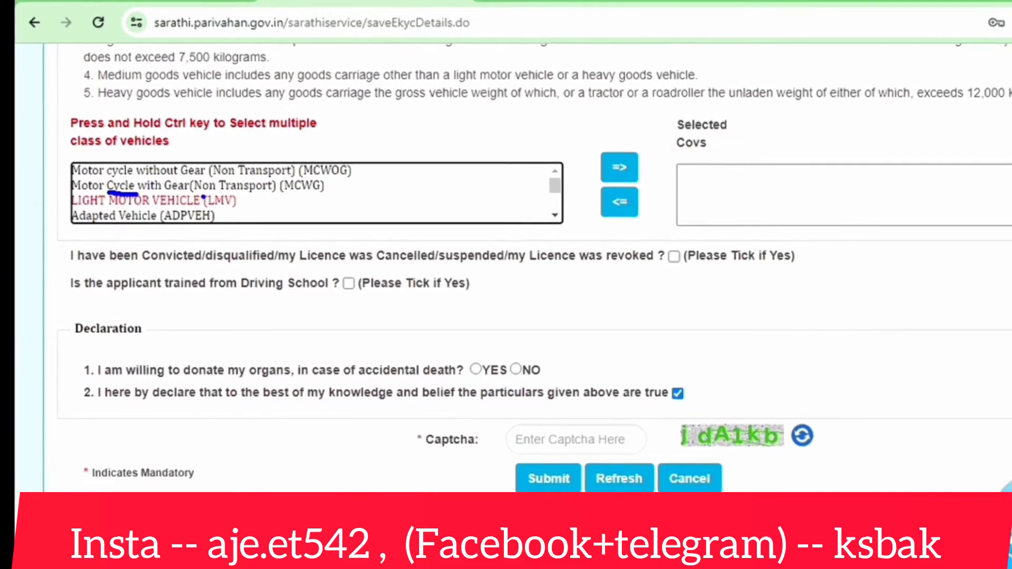
left_click_drag(211, 195, 245, 194)
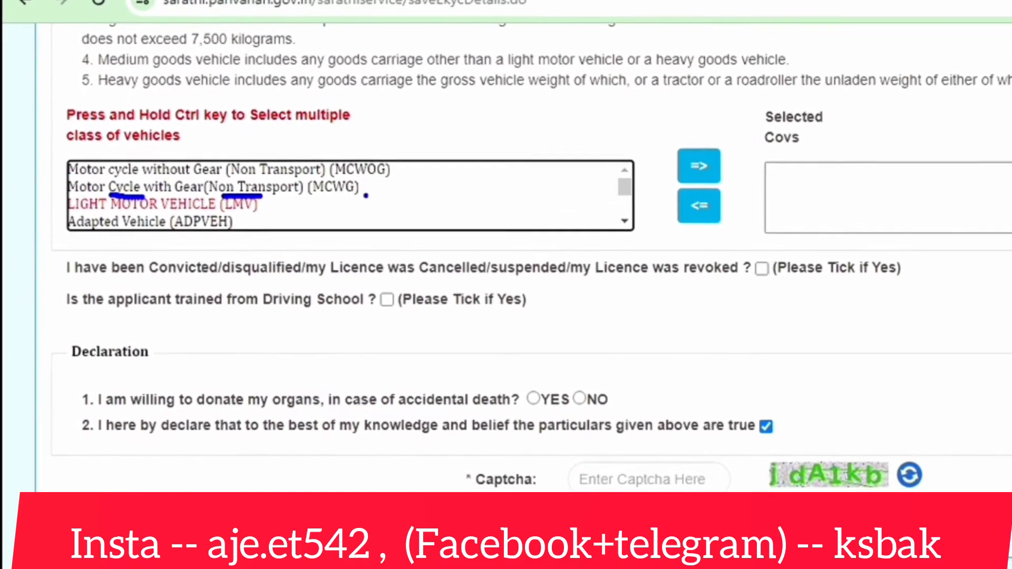
left_click_drag(377, 190, 408, 177)
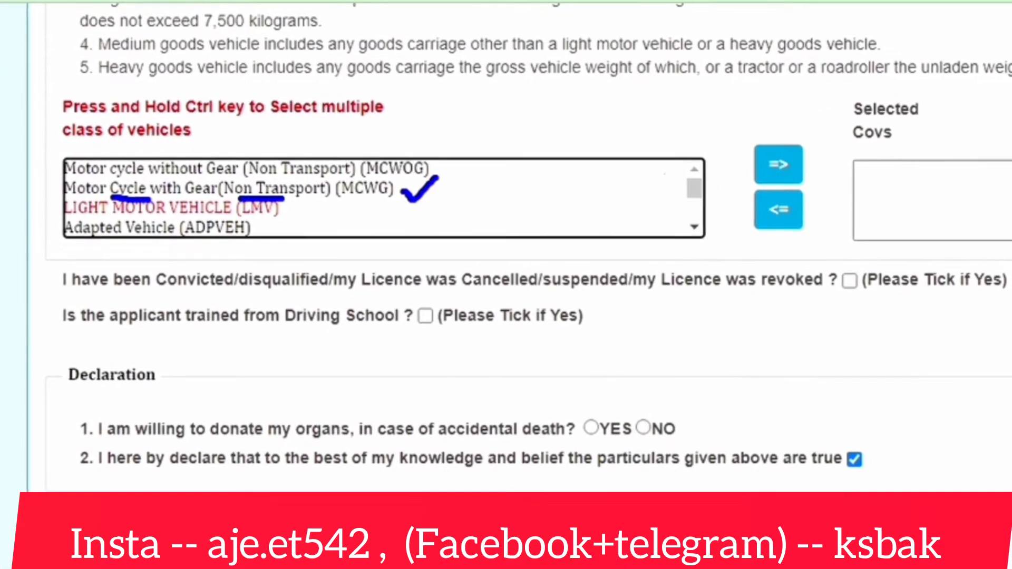
left_click_drag(780, 171, 791, 181)
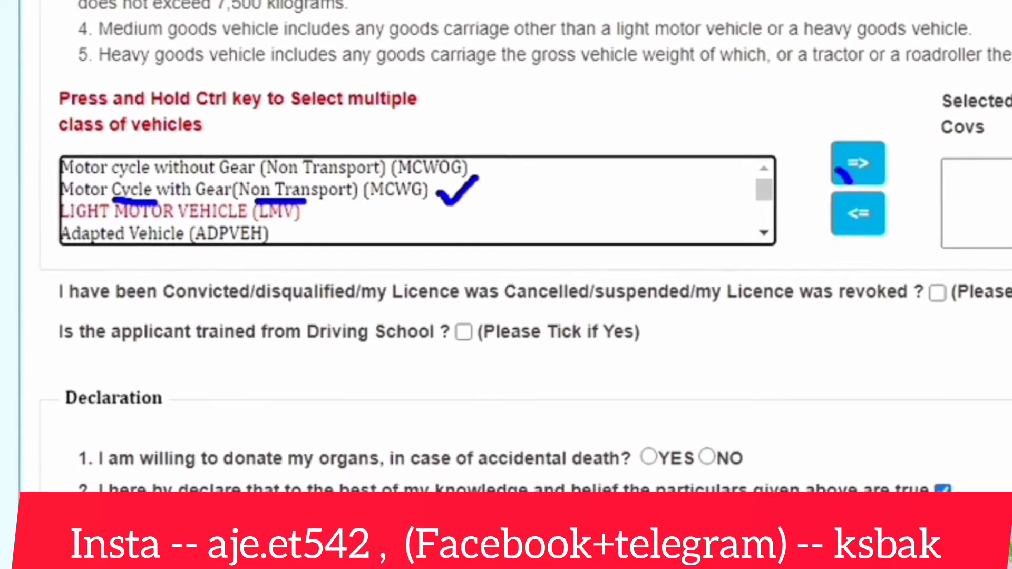
left_click_drag(870, 182, 902, 145)
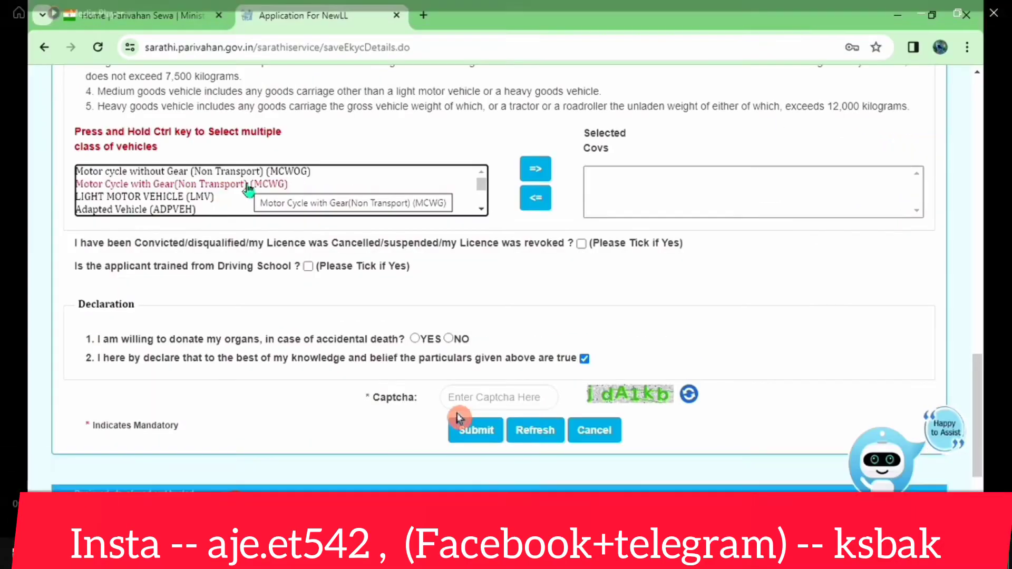
left_click(248, 185)
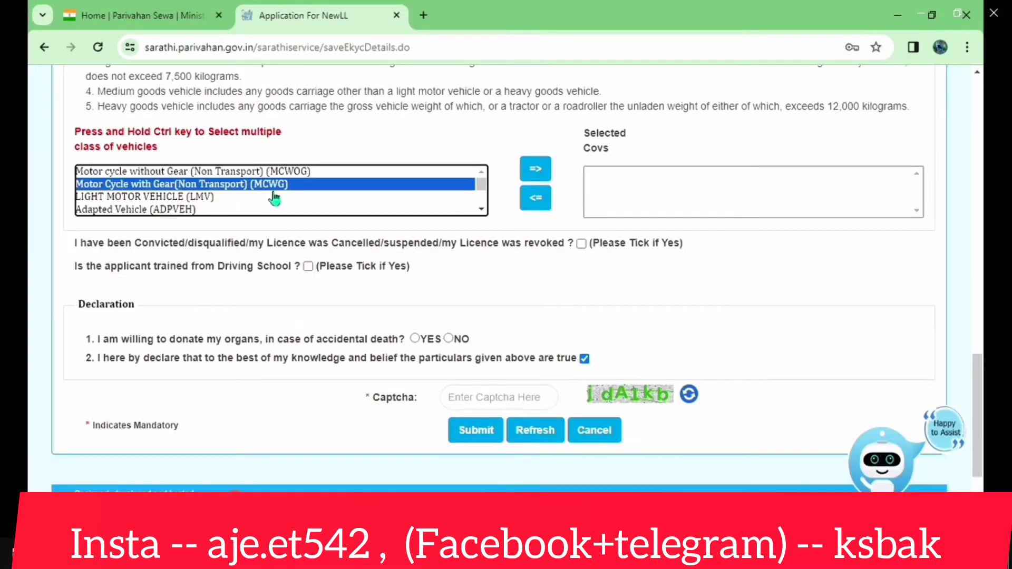
left_click(533, 170)
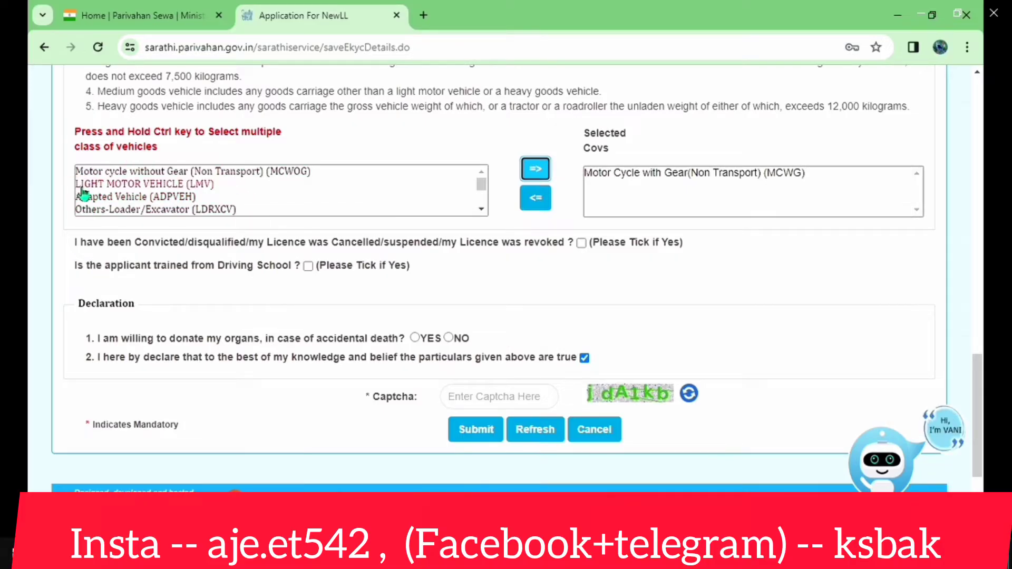
left_click(170, 185)
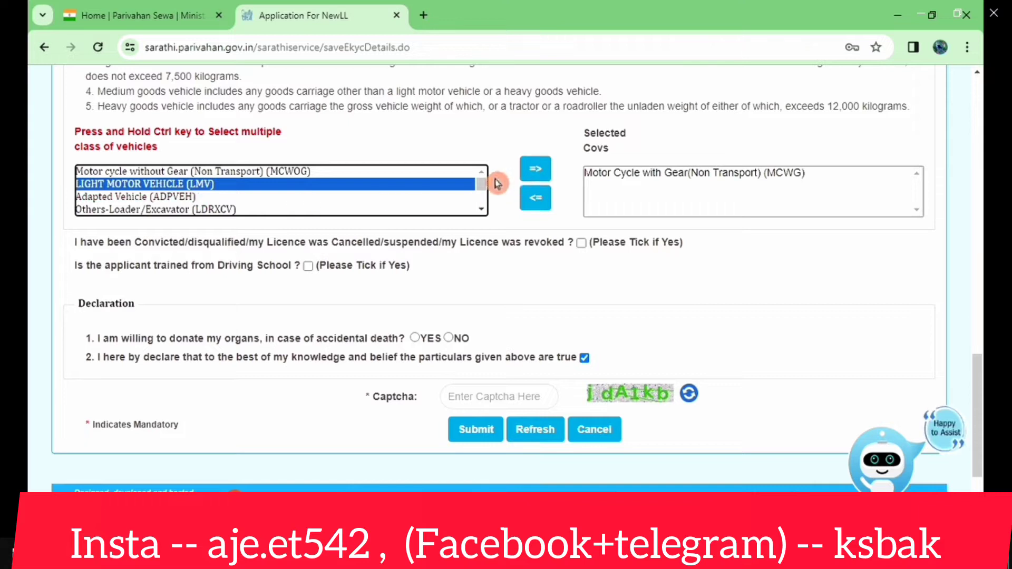
left_click(536, 169)
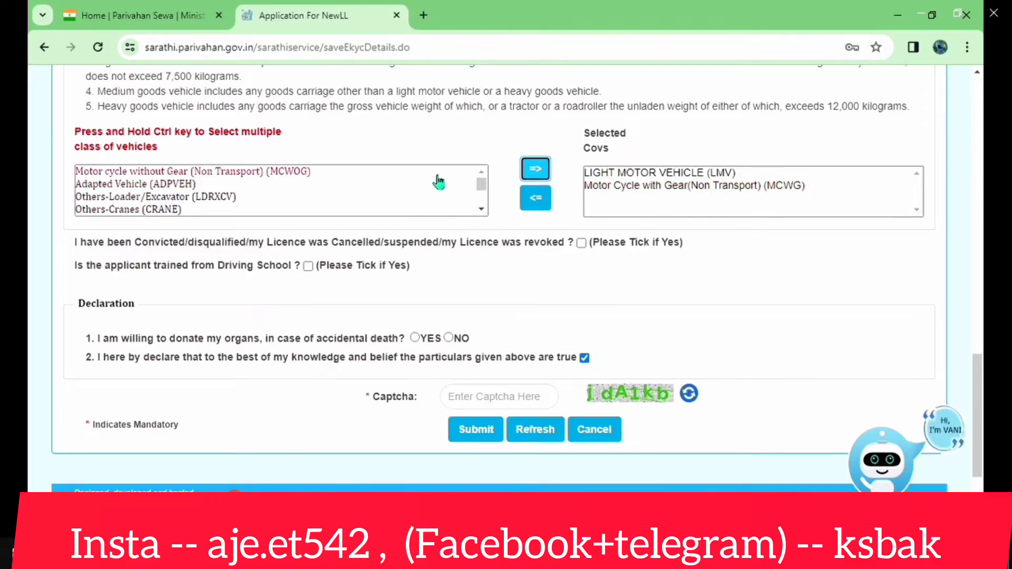
Open the Self Declaration (Form1), go through its physical fitness questions and confirm the form.
scroll(438, 181, "down", 3)
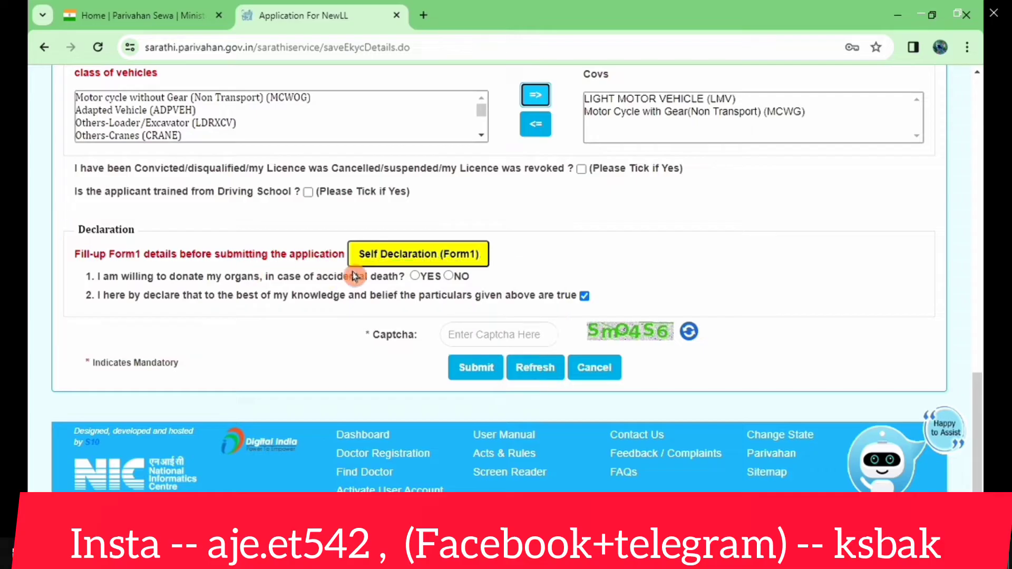
left_click(370, 254)
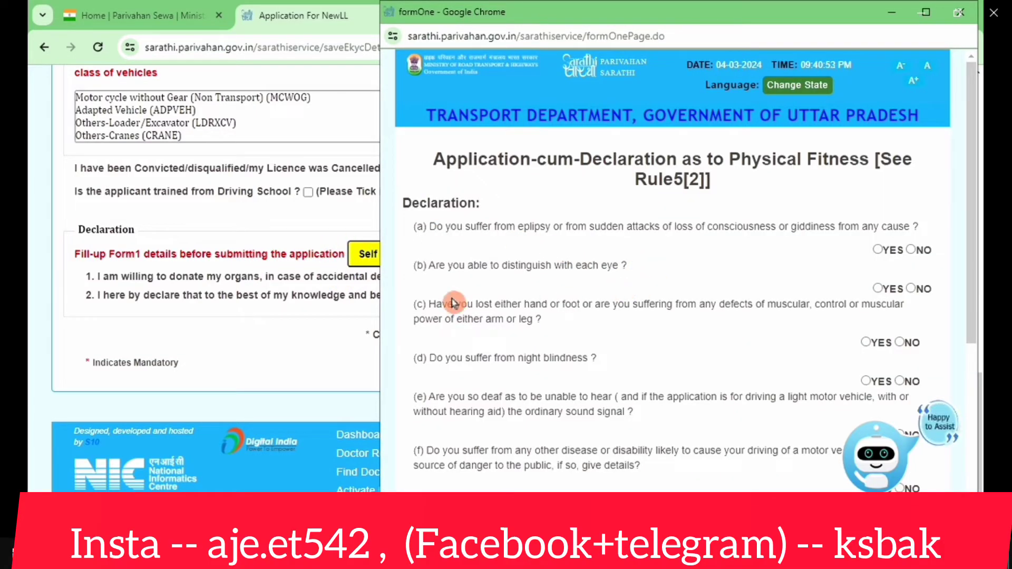
scroll(530, 264, "down", 4)
scroll(533, 258, "up", 4)
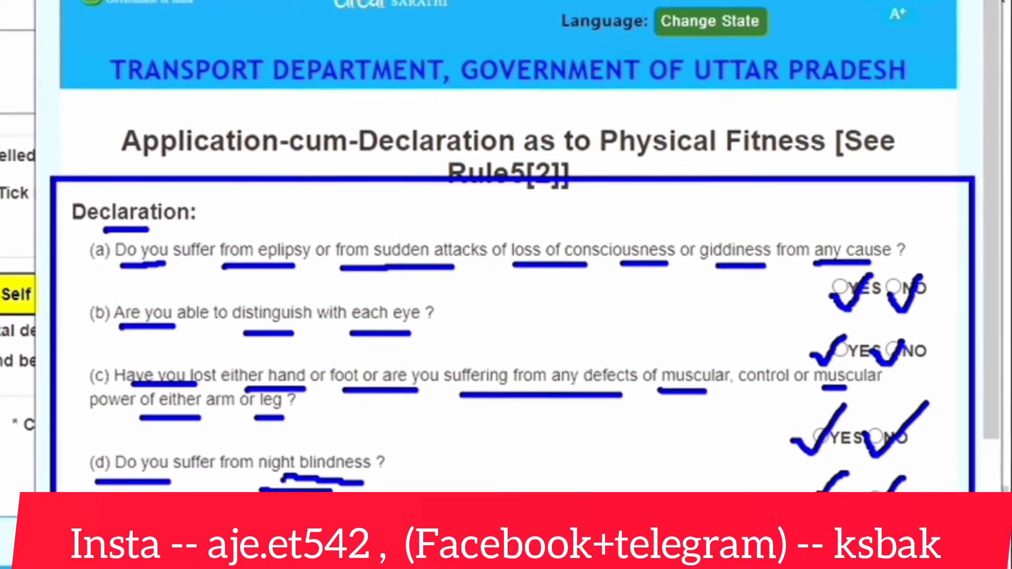
scroll(227, 305, "down", 4)
scroll(227, 304, "down", 1)
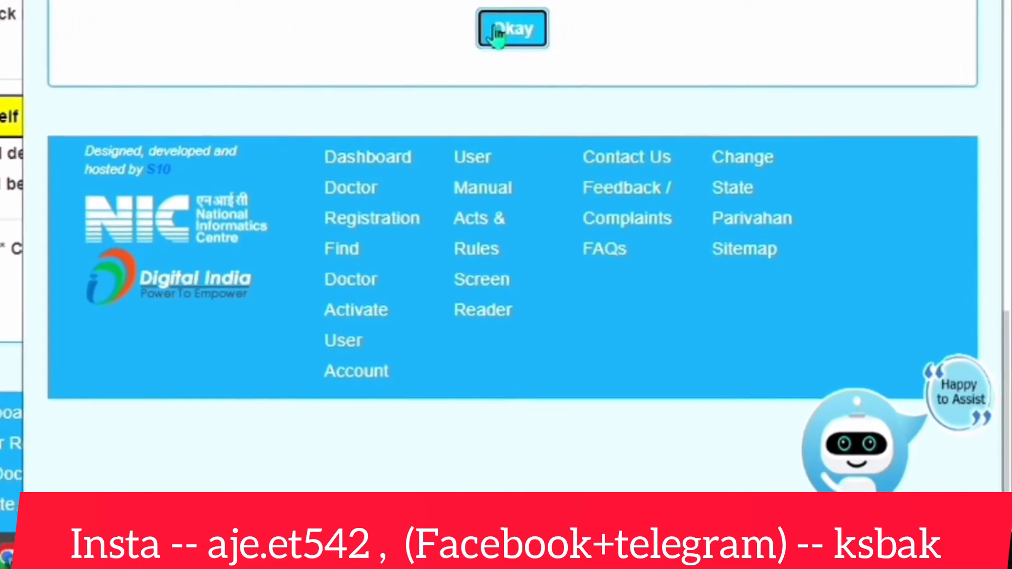
left_click(498, 35)
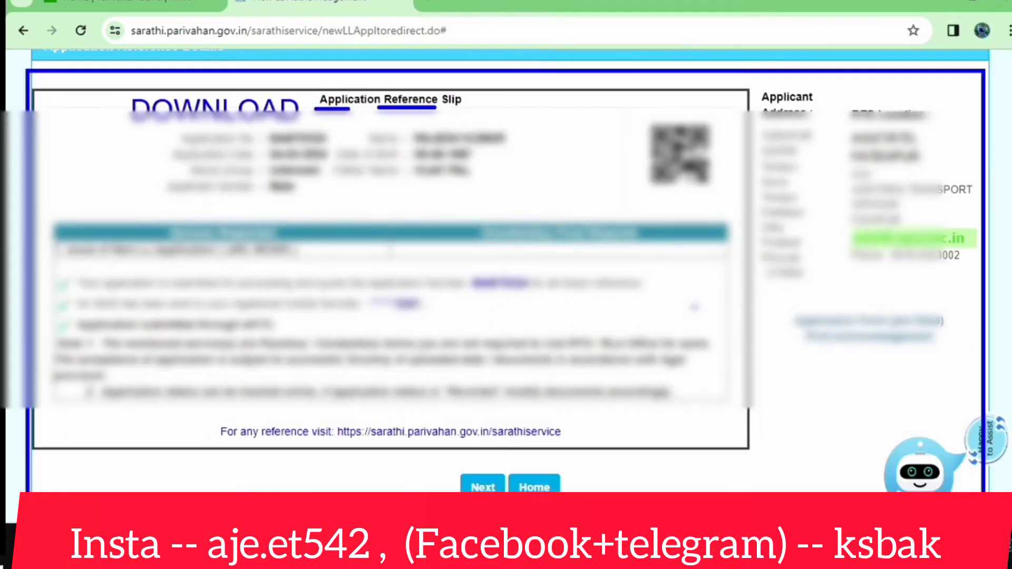
Review the application reference slip's print options and the Application Status fields for application number, date of birth and captcha.
mouse_move(947, 300)
left_mouse_down()
mouse_move(779, 303)
mouse_move(778, 370)
left_mouse_up()
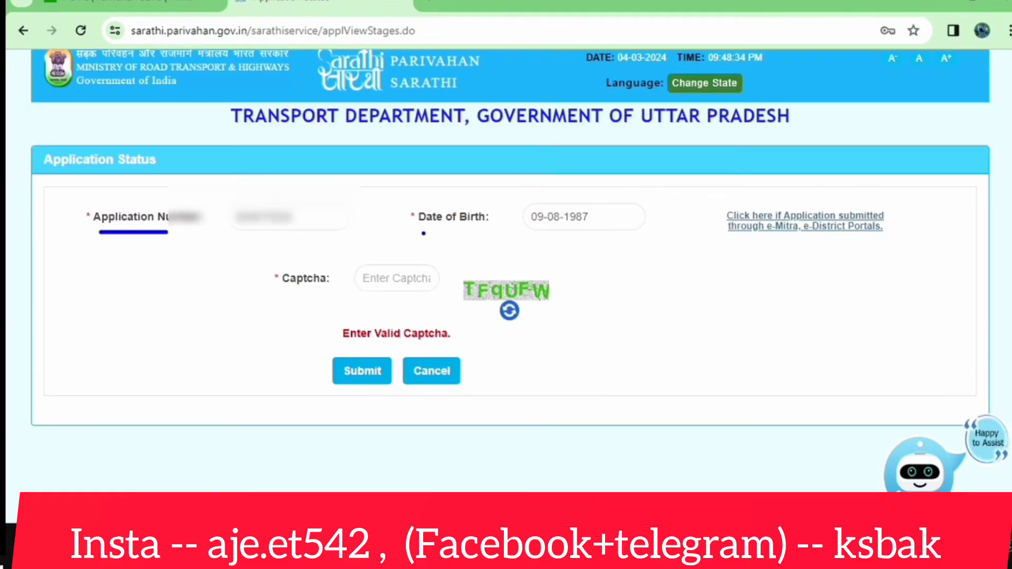
left_click_drag(430, 227, 492, 228)
left_click_drag(361, 299, 407, 297)
left_click_drag(470, 308, 500, 308)
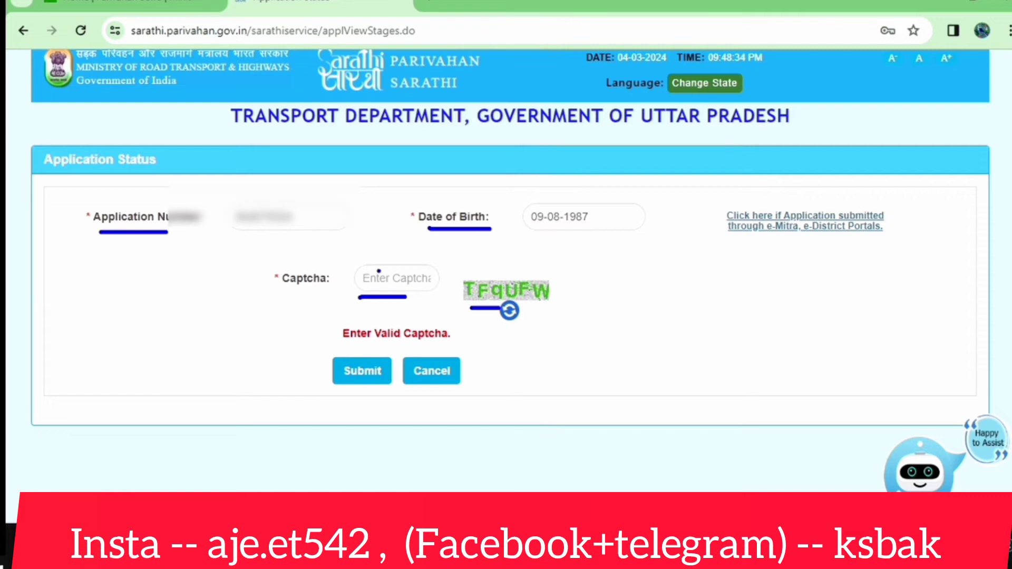
left_click_drag(378, 271, 422, 248)
left_click_drag(347, 380, 372, 372)
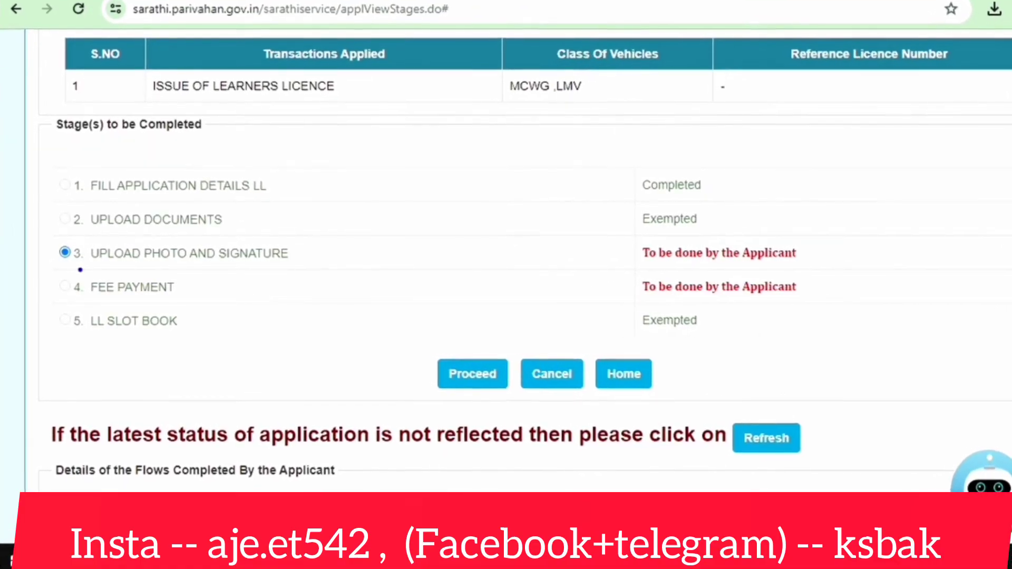
Proceed with the Upload Photo and Signature stage of the learner's licence application.
mouse_move(79, 269)
left_mouse_down()
mouse_move(328, 263)
mouse_move(350, 225)
left_mouse_up()
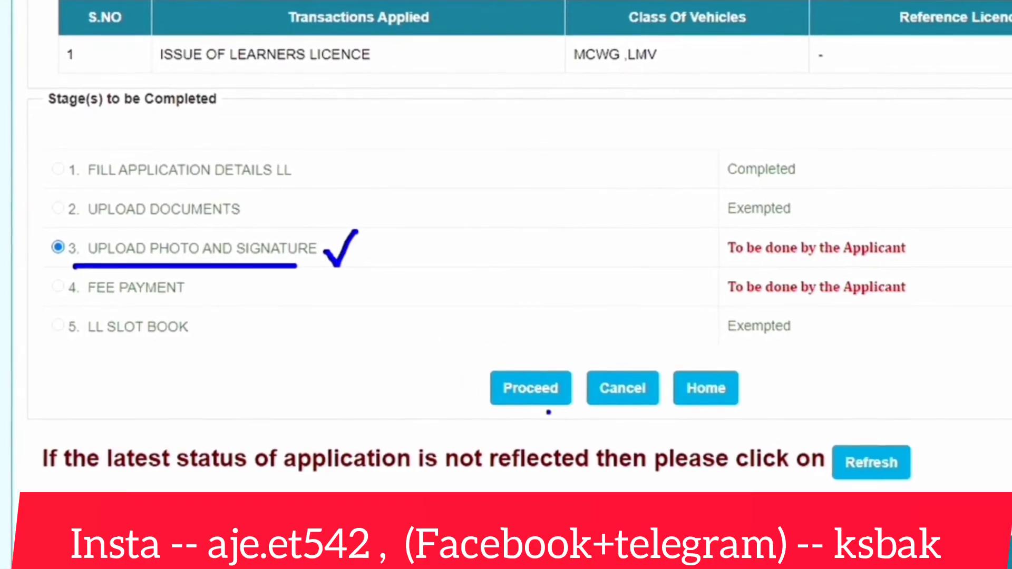
left_click_drag(519, 385, 570, 368)
key("Escape")
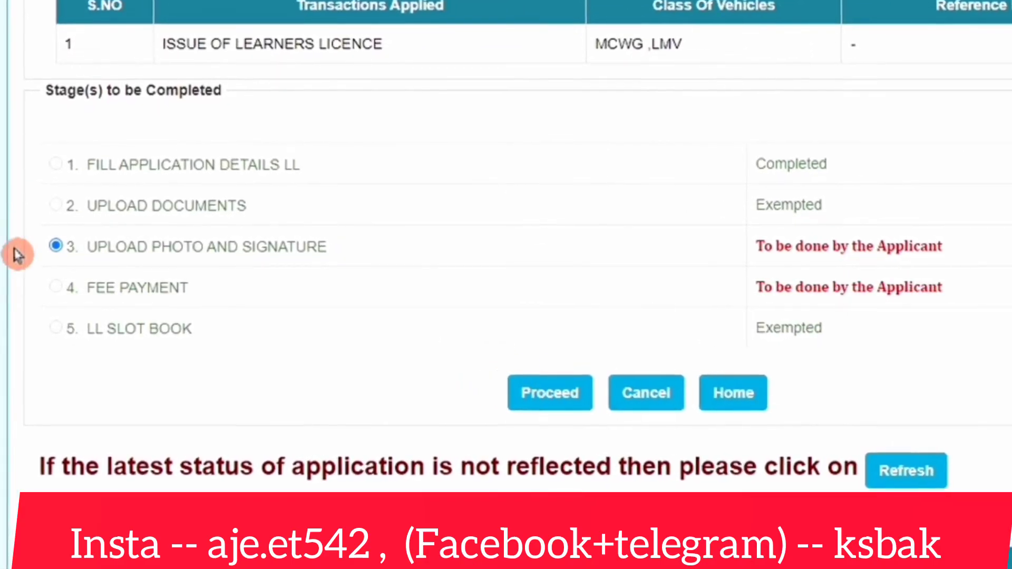
left_click(527, 394)
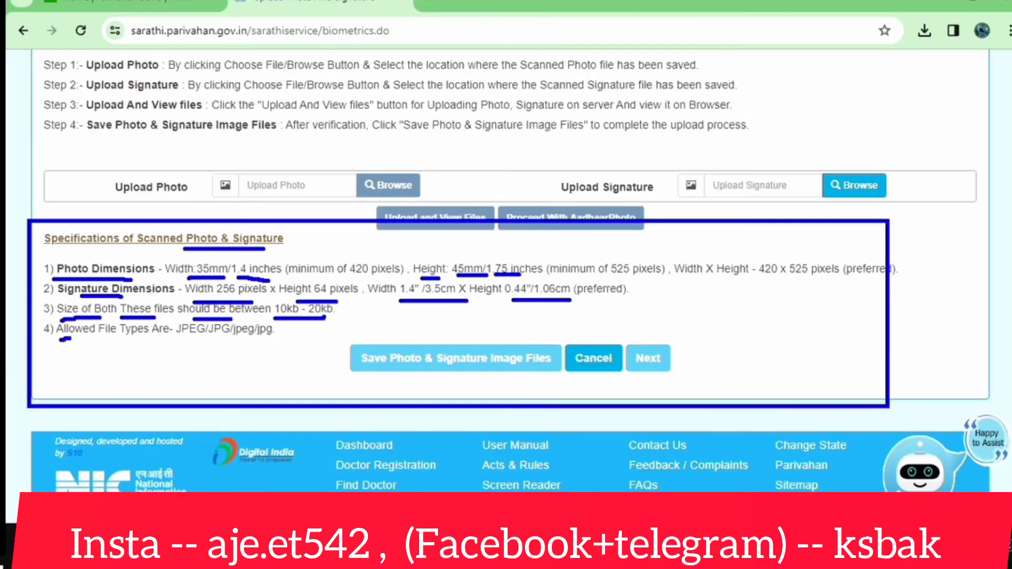
Upload the applicant's signature image according to the listed specifications and continue past the photo and signature stage.
left_click_drag(70, 339, 132, 338)
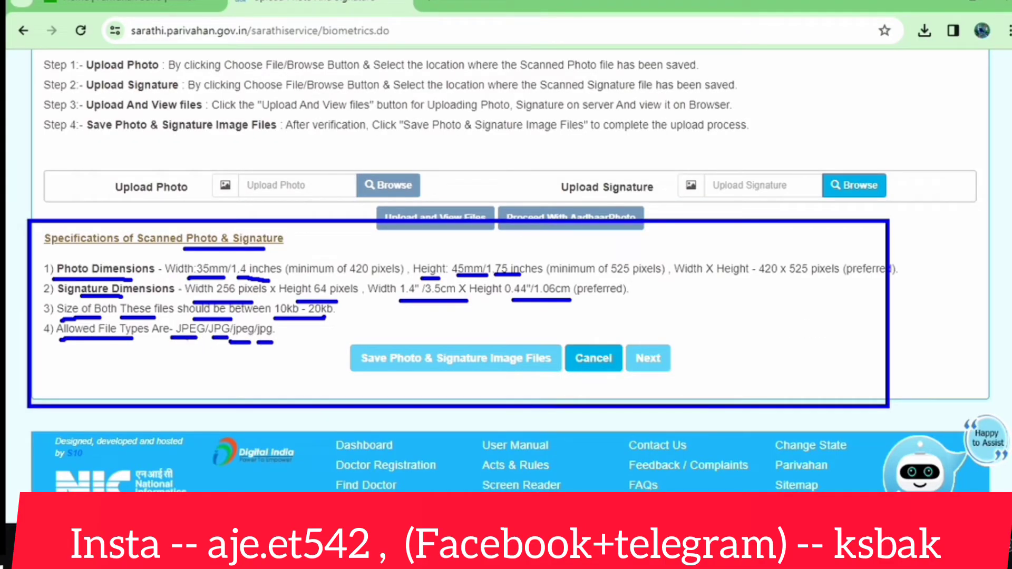
key("Escape")
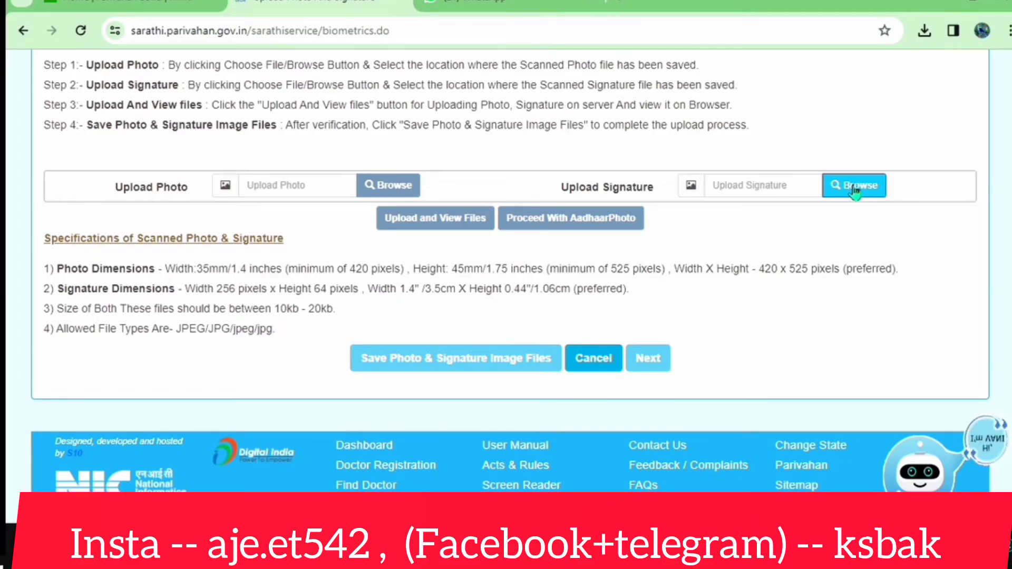
left_click(838, 189)
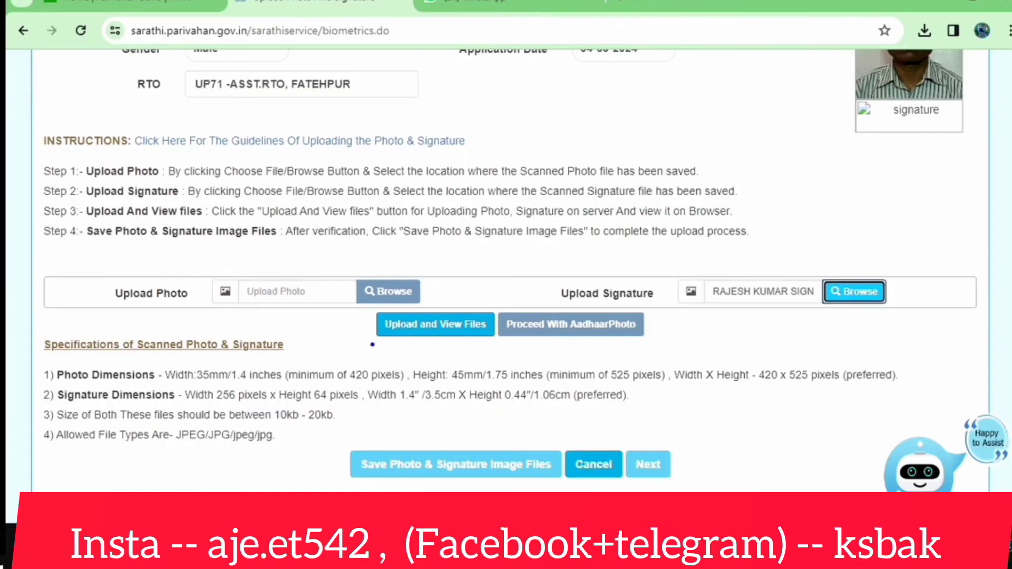
left_click_drag(372, 345, 480, 345)
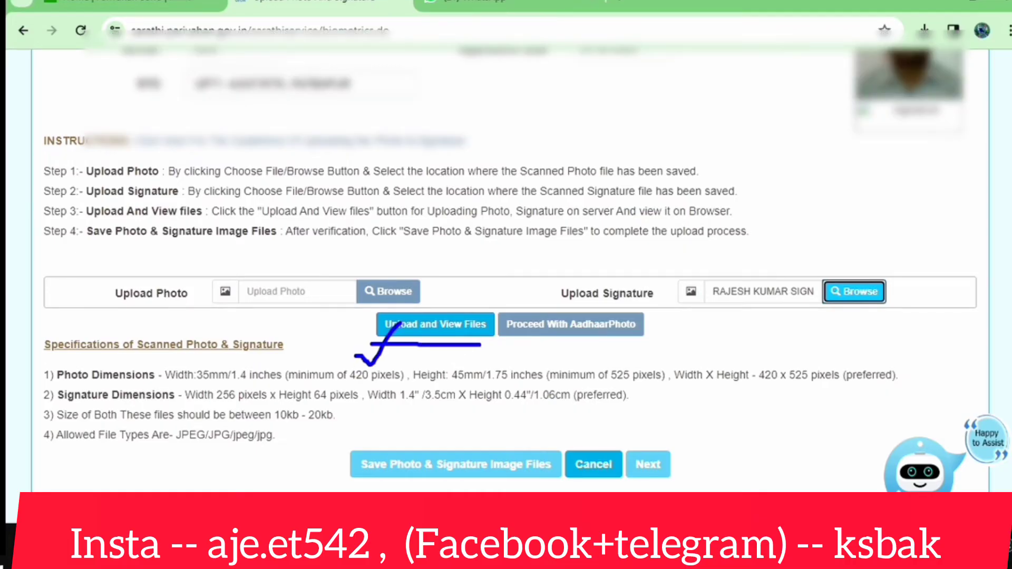
left_click(423, 324)
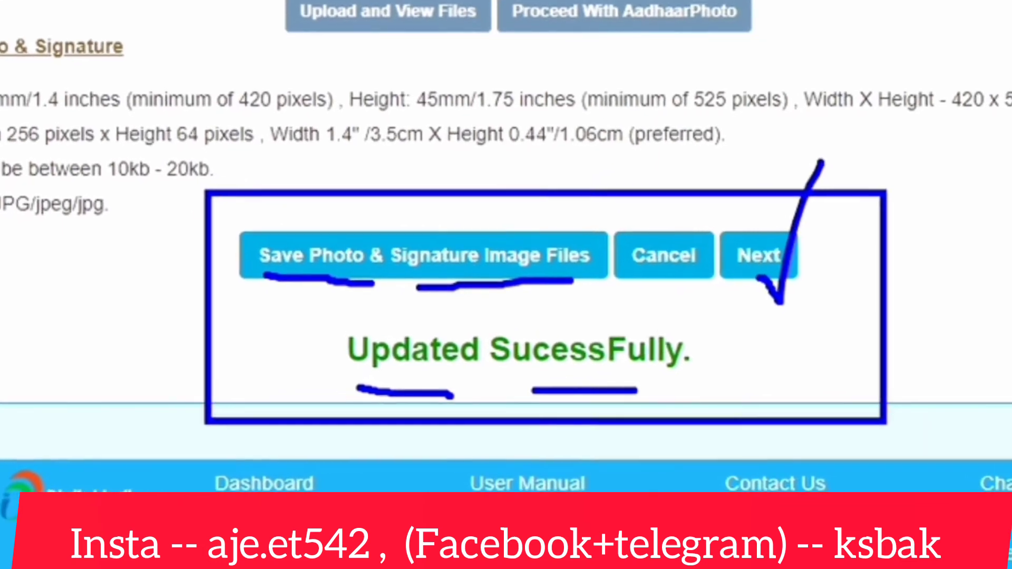
left_click(801, 253)
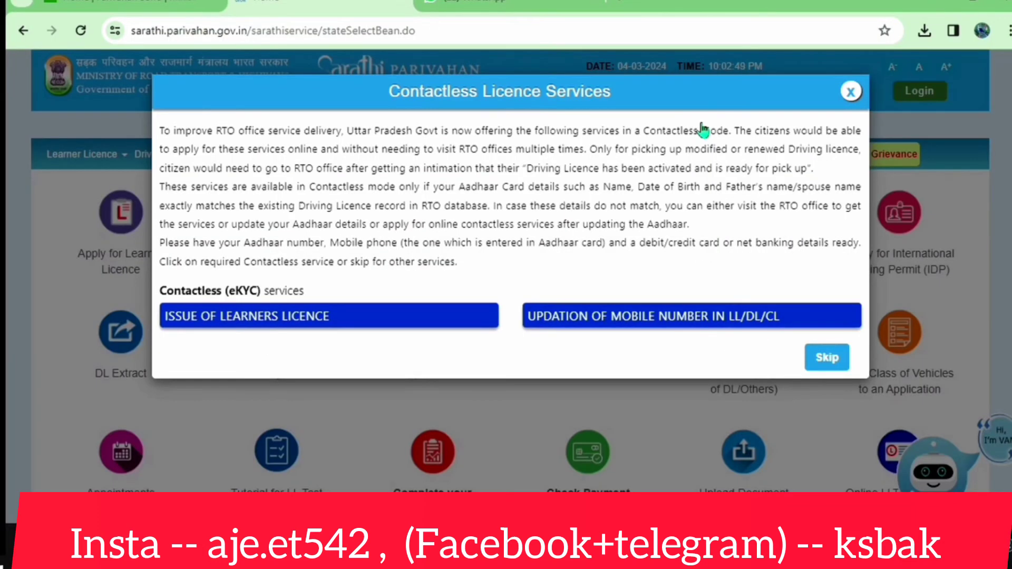
Dismiss the Contactless Licence Services notice and open the Application Status page.
left_click(850, 92)
mouse_move(707, 152)
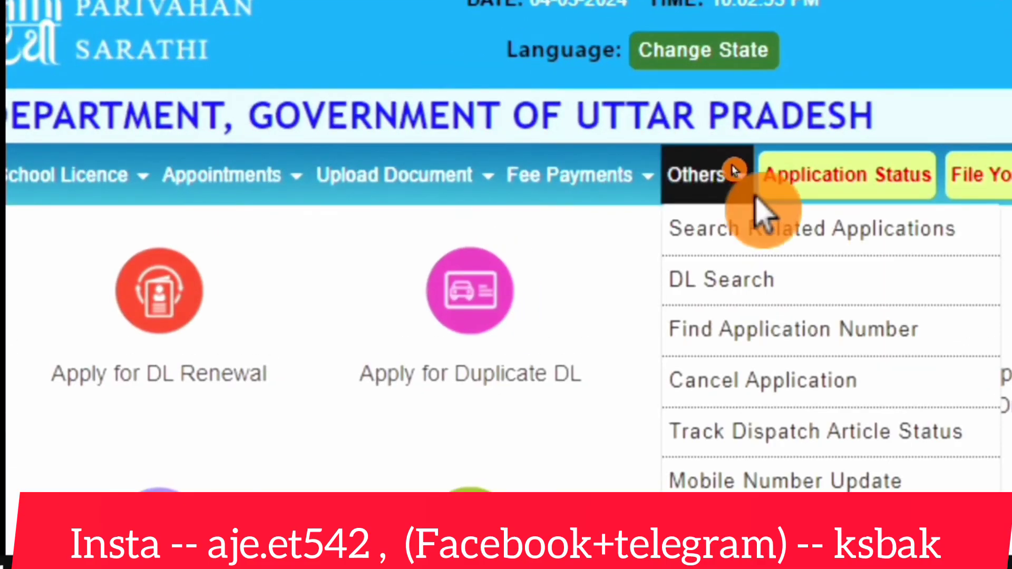
left_click(766, 164)
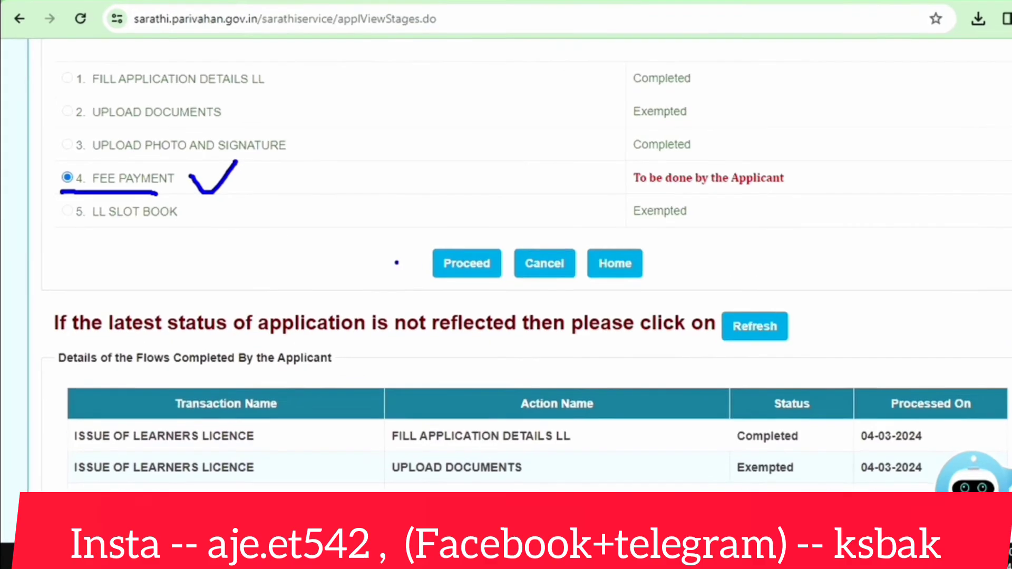
Proceed with the Fee Payment stage and review the fee breakdown and total amount to be paid.
key("Escape")
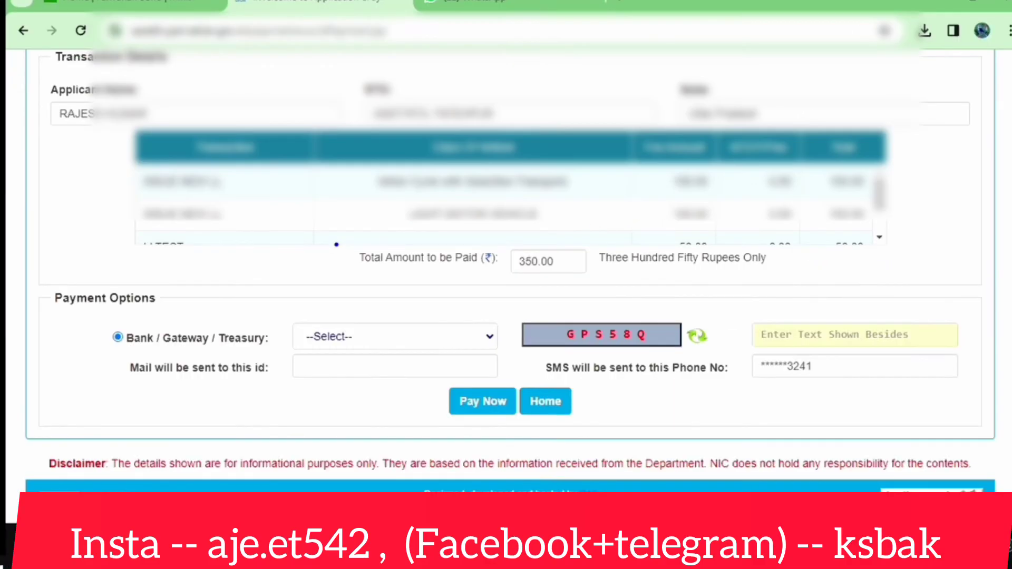
left_click_drag(335, 244, 380, 275)
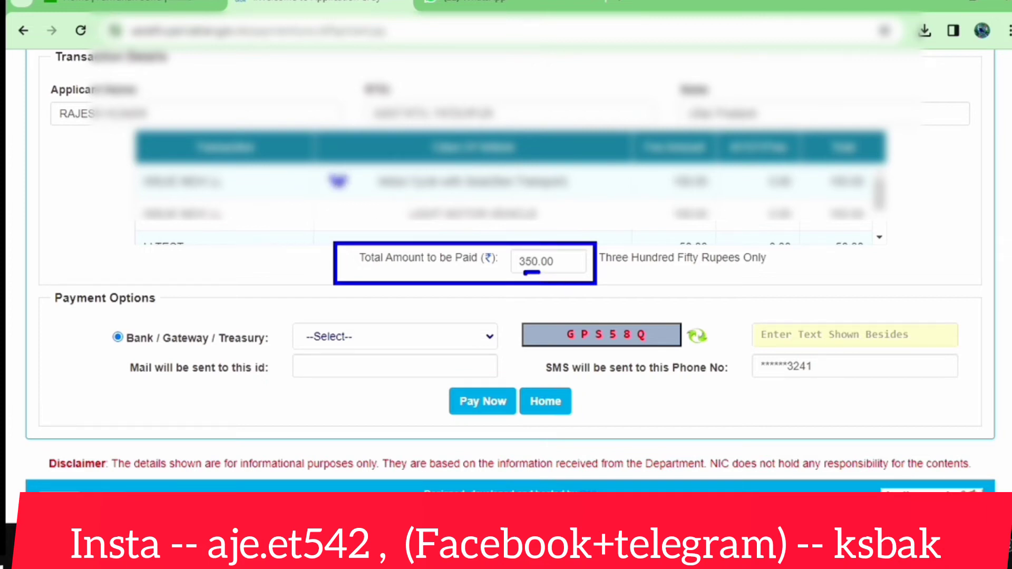
left_click_drag(335, 202, 360, 196)
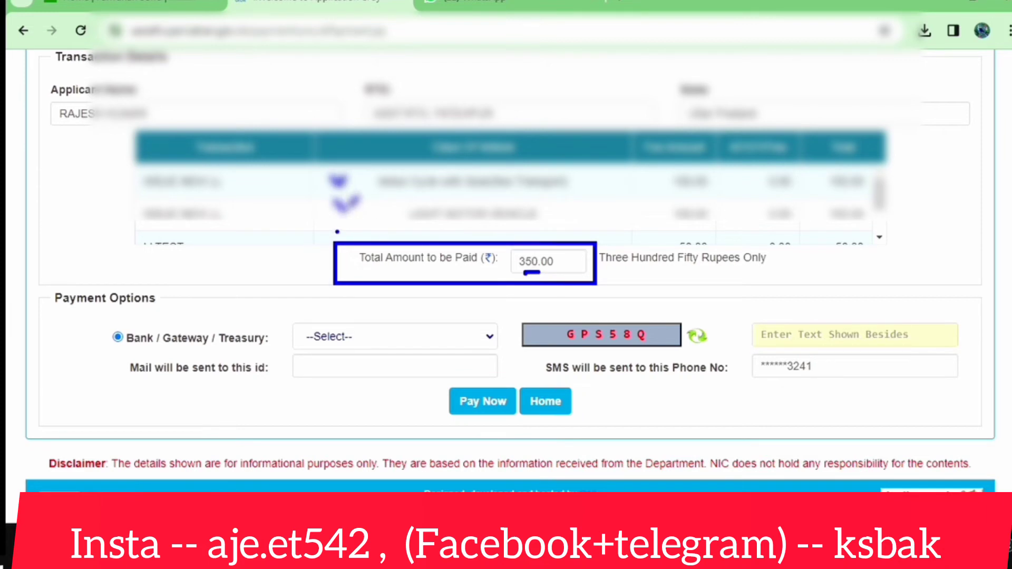
key("Escape")
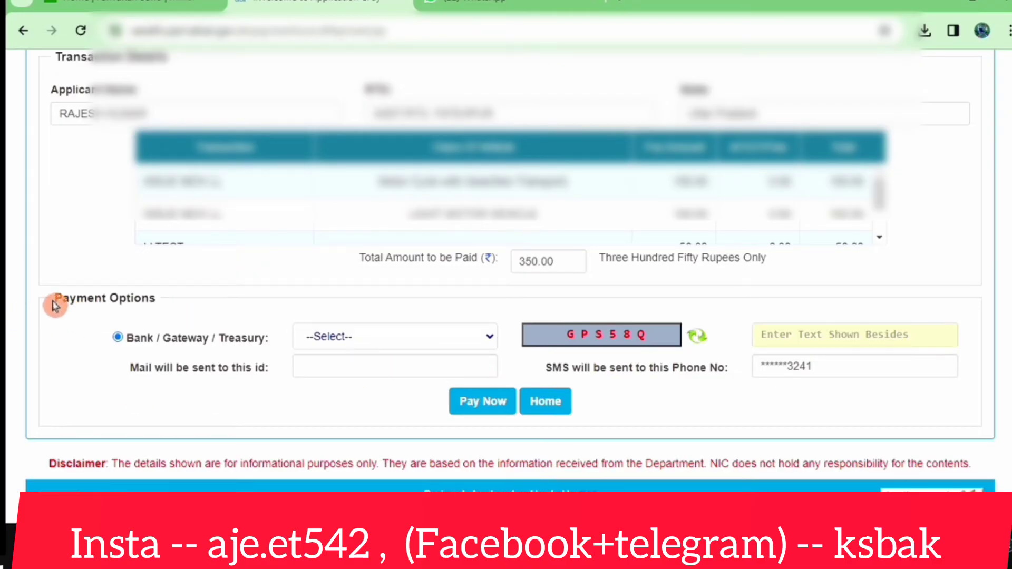
Choose STATE BANK OF INDIA as the bank, gateway or treasury in the payment options.
left_click_drag(55, 304, 183, 306)
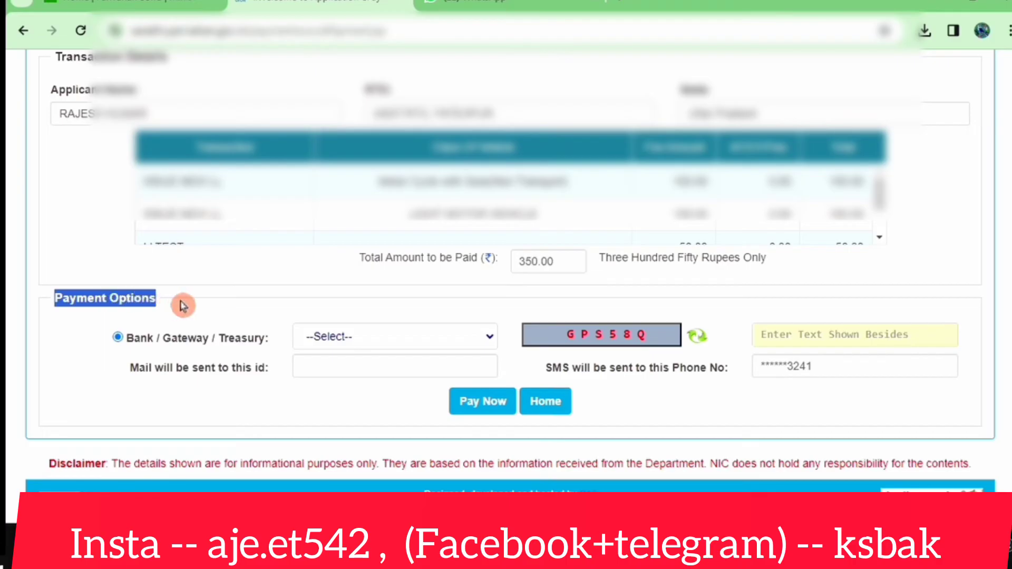
left_click(183, 306)
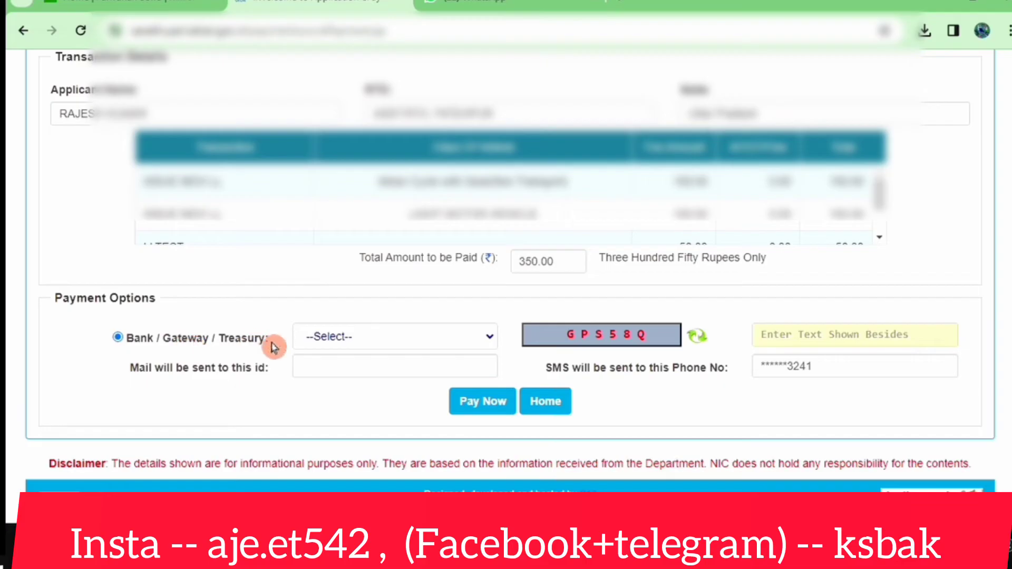
left_click(333, 340)
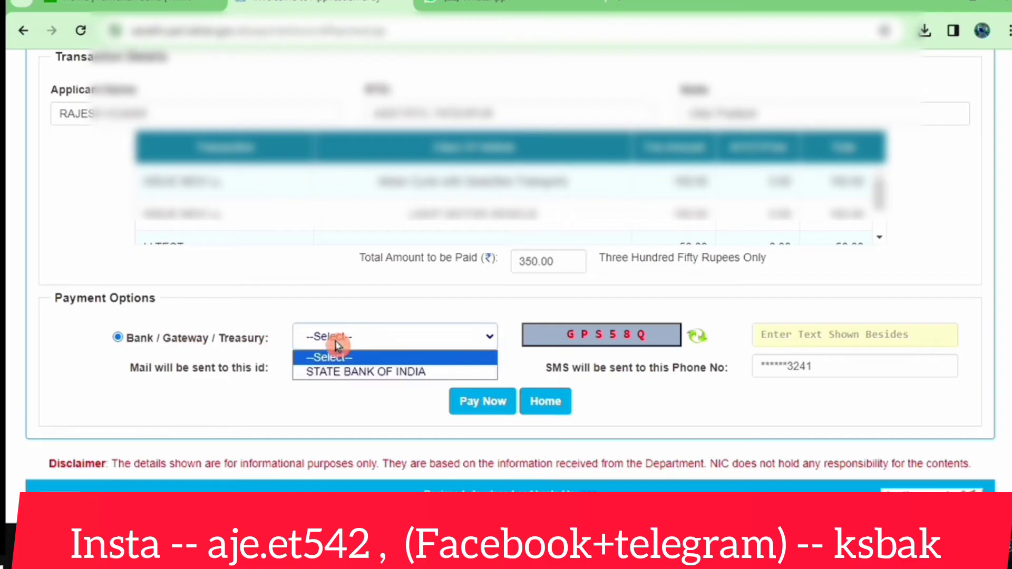
left_click(329, 371)
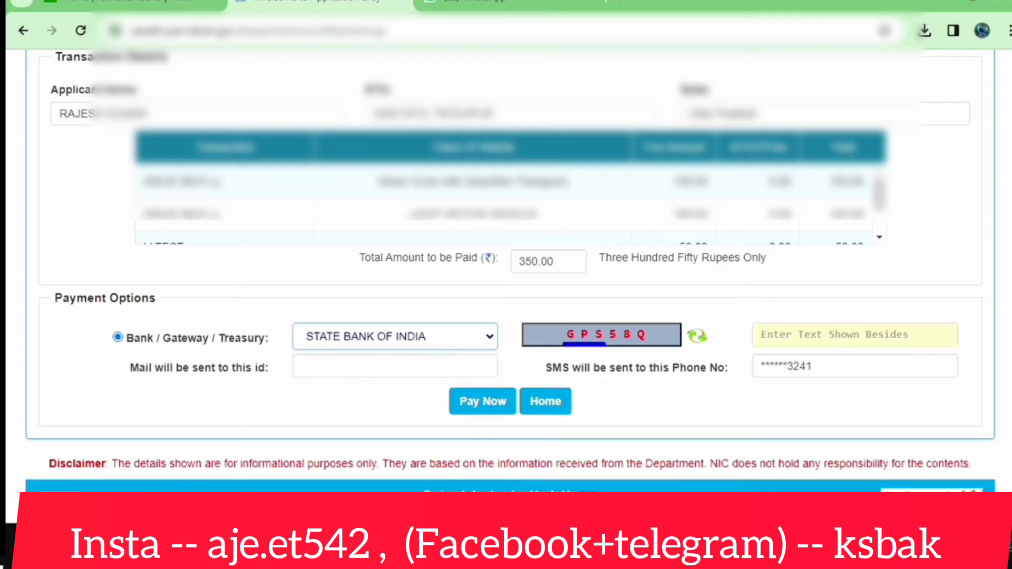